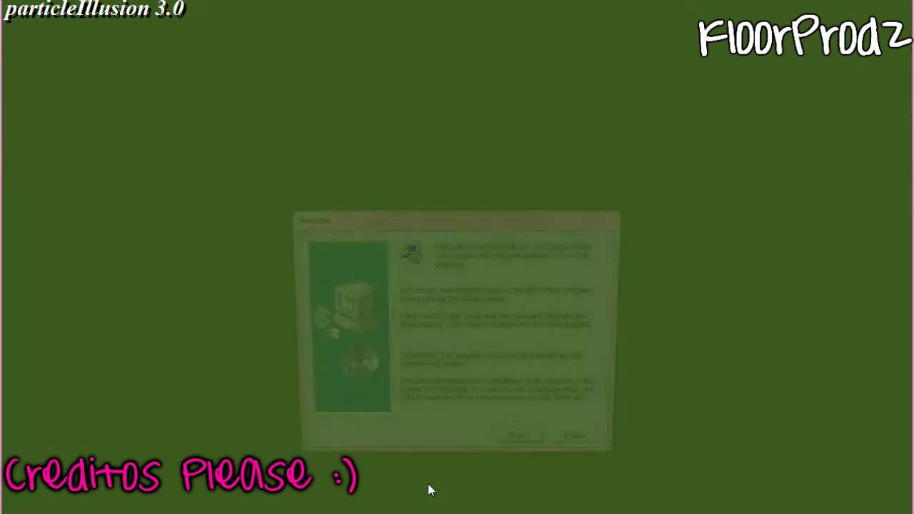
# Complete the particleIllusion 3.0 setup, accepting the license agreement and keeping the default destination folder.
pyautogui.click(519, 451)
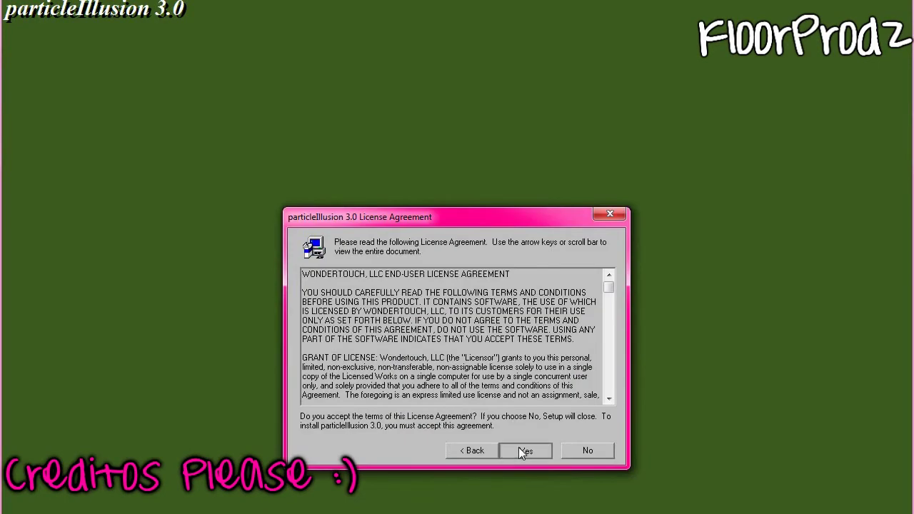
pyautogui.click(520, 450)
pyautogui.click(520, 451)
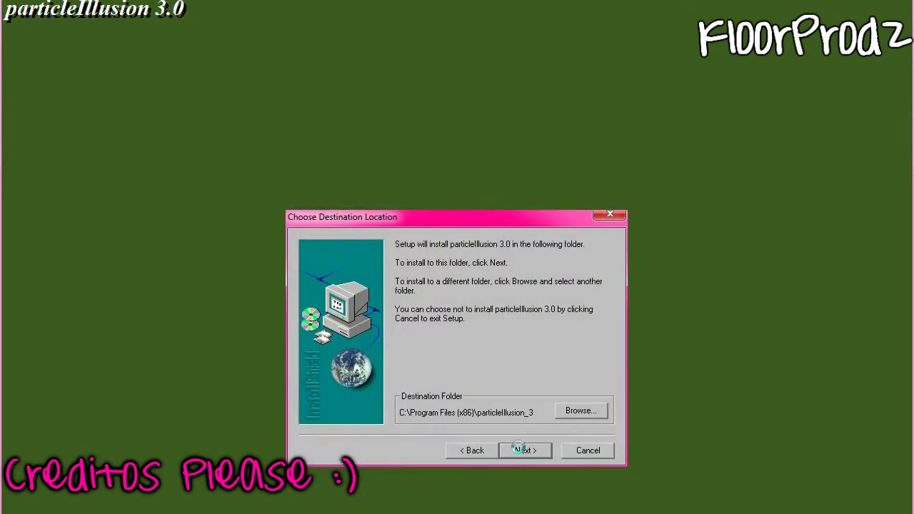
pyautogui.click(516, 453)
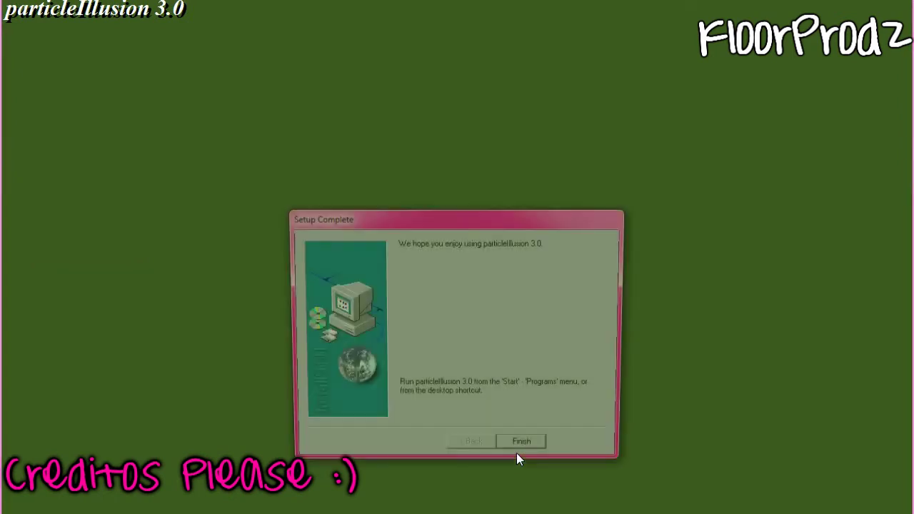
pyautogui.click(518, 453)
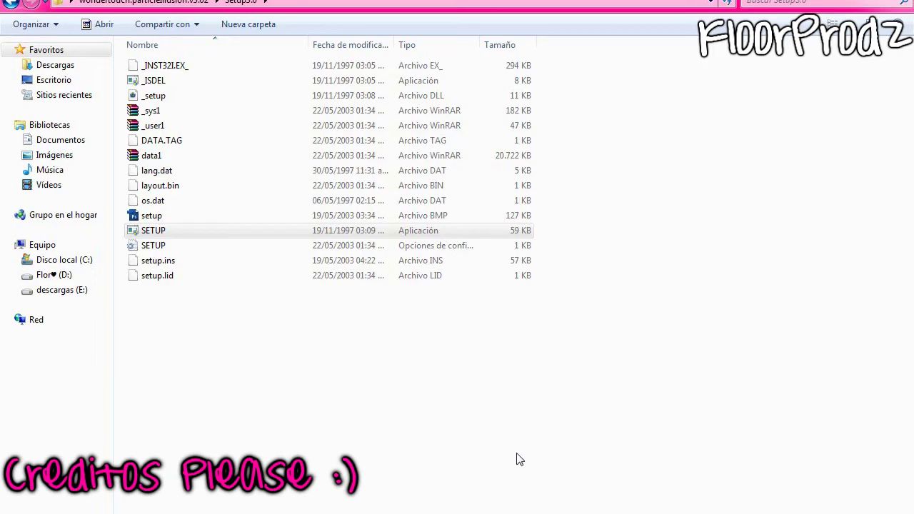
# Launch the pIllusion_302_update installer from the parent folder and accept its license agreement.
pyautogui.click(10, 7)
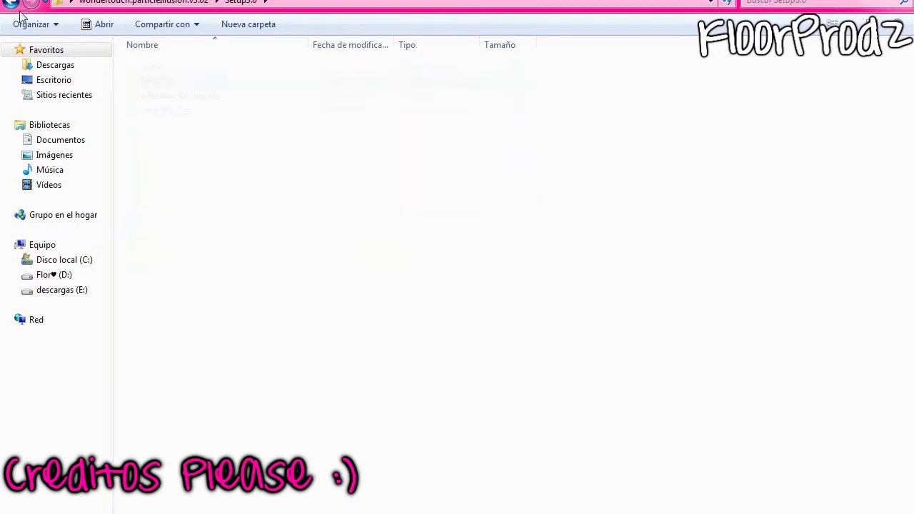
pyautogui.click(236, 100)
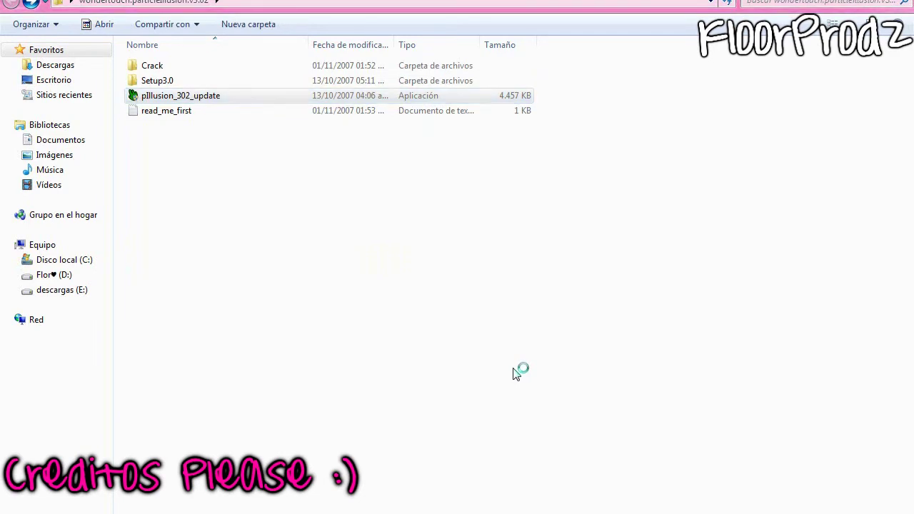
pyautogui.click(540, 446)
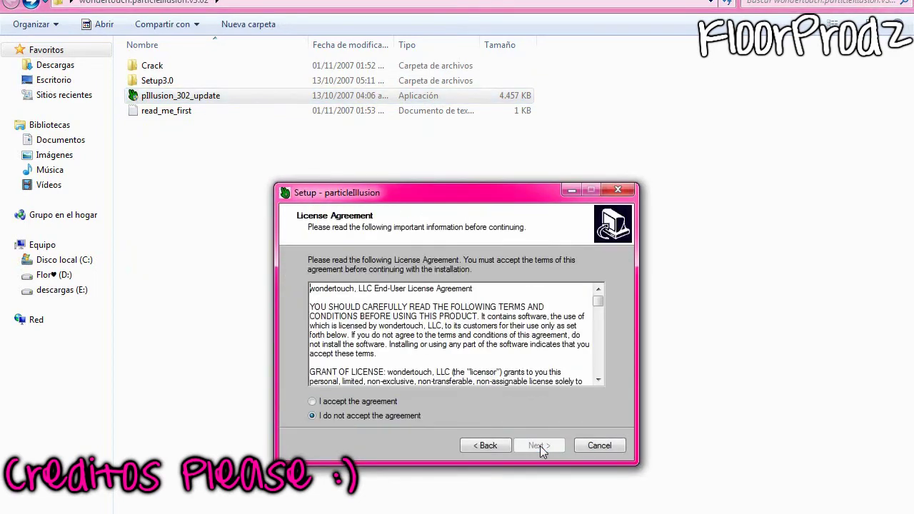
pyautogui.click(363, 403)
pyautogui.click(548, 444)
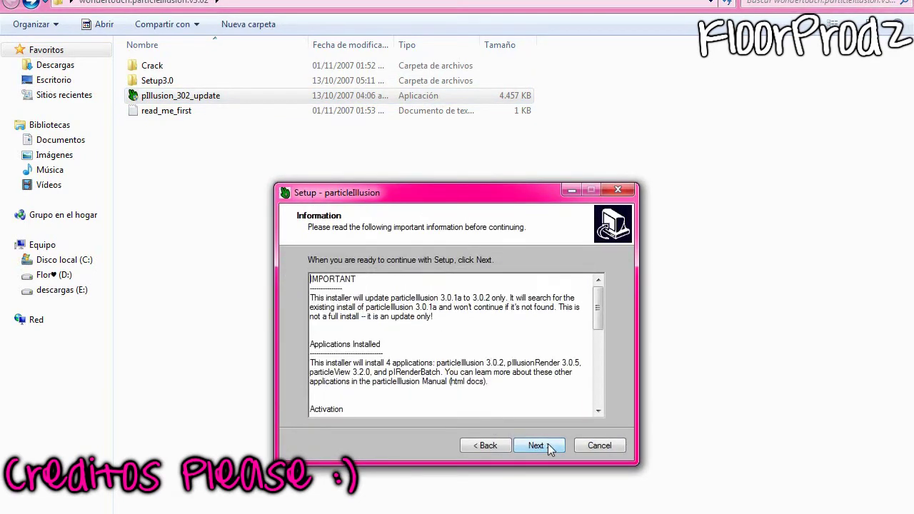
# Run through the remaining pages of the 3.0.2 update setup with its default settings and finish it.
pyautogui.click(548, 444)
pyautogui.click(548, 444)
pyautogui.click(548, 444)
pyautogui.click(548, 444)
pyautogui.click(548, 444)
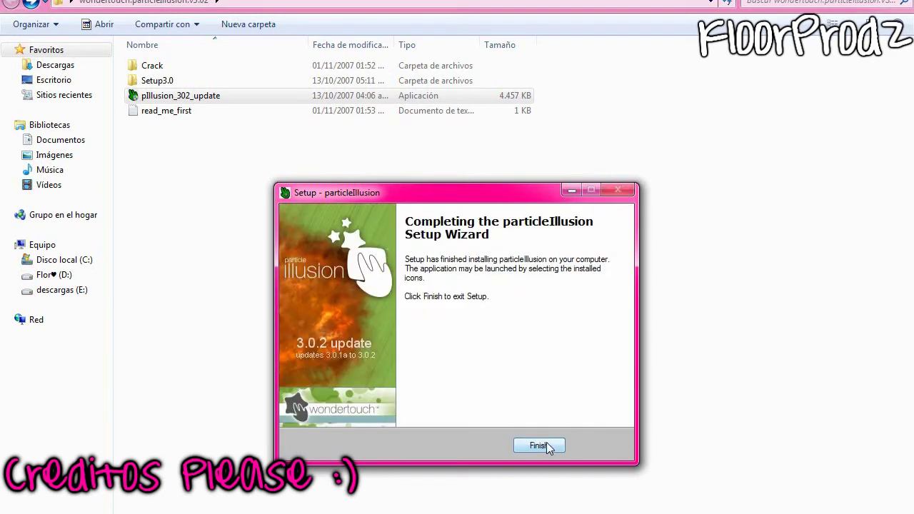
pyautogui.click(547, 442)
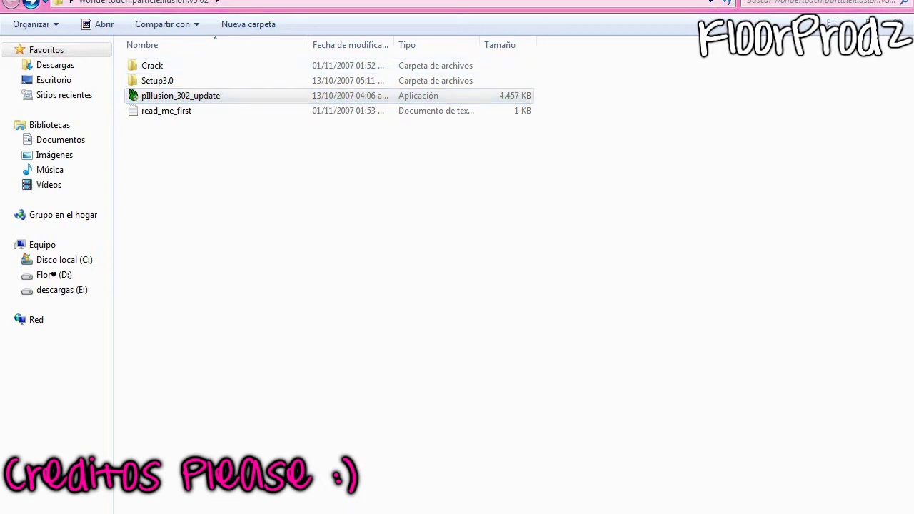
# Open the Crack folder, and separately open particleIllusion_3 inside Archivos de programa (x86) on Disco local (C:).
pyautogui.doubleClick(234, 66)
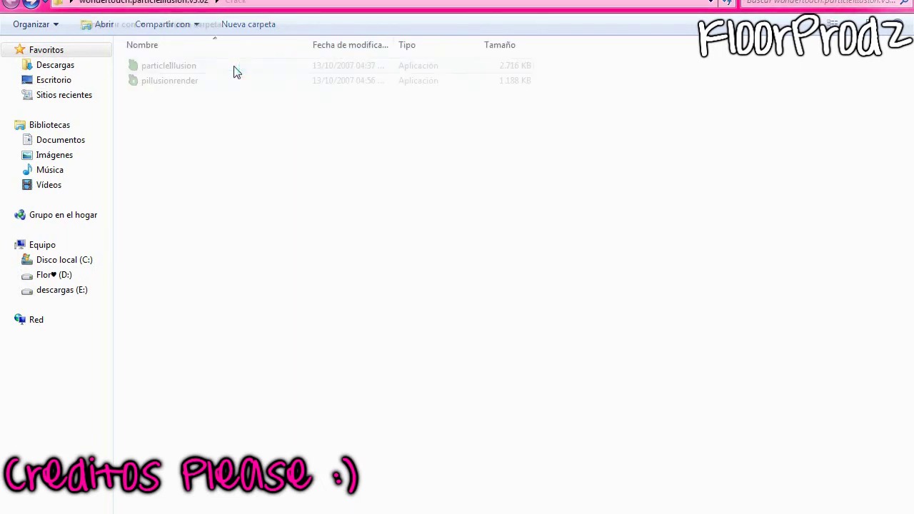
pyautogui.press('super')
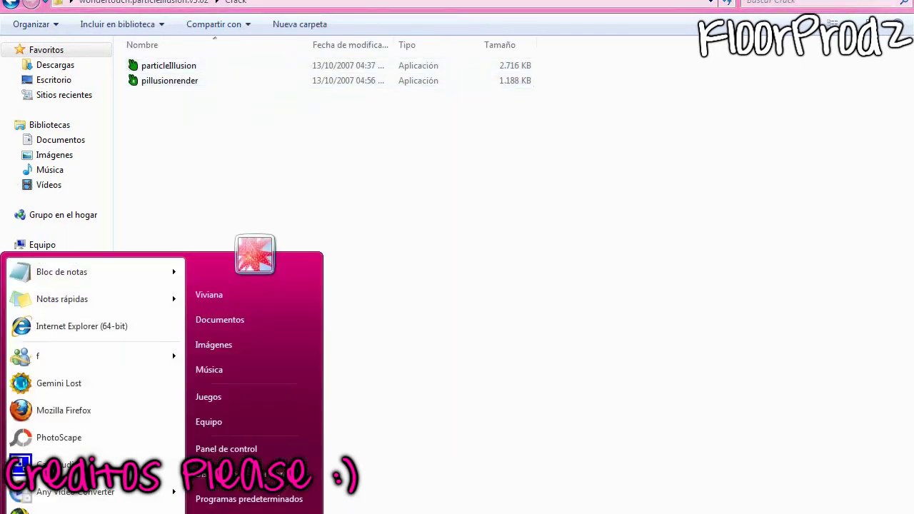
pyautogui.click(228, 422)
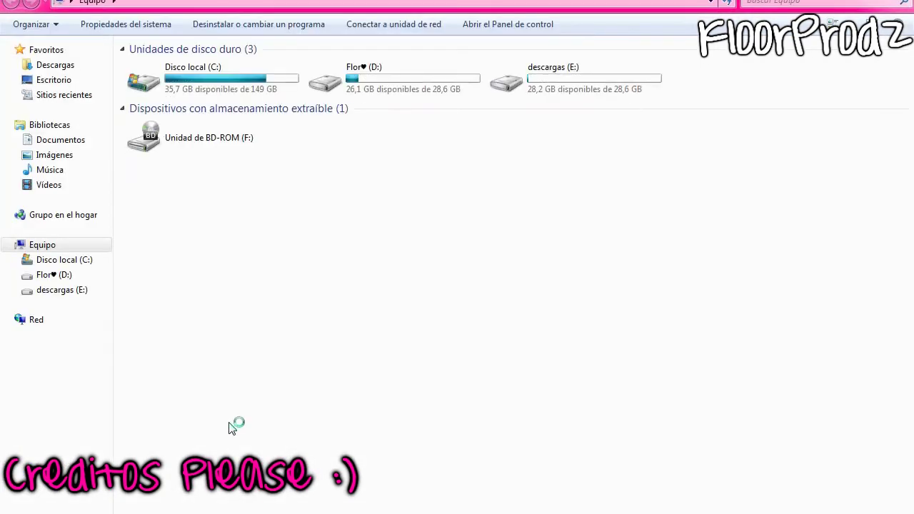
pyautogui.doubleClick(220, 69)
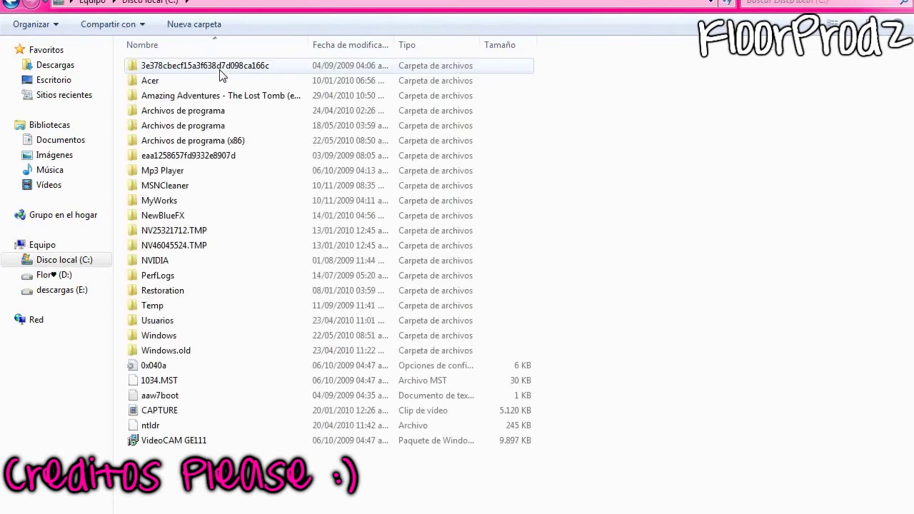
pyautogui.doubleClick(213, 147)
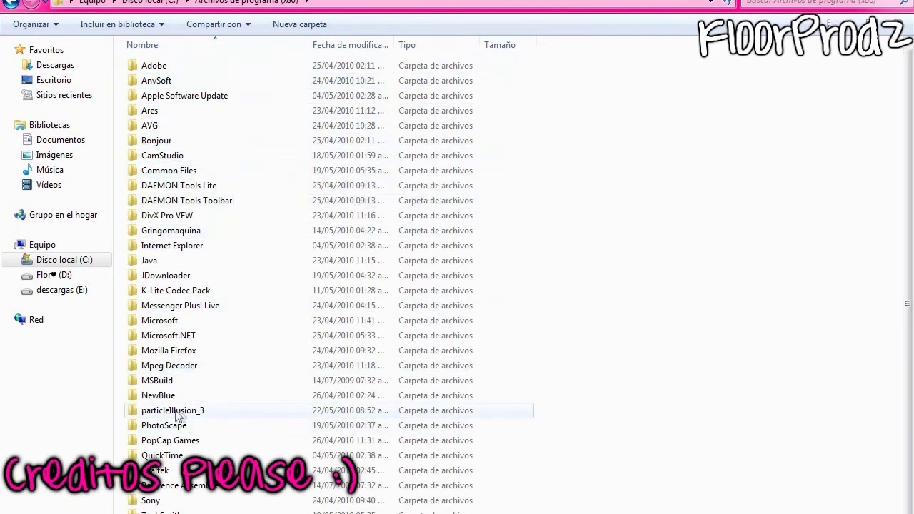
pyautogui.doubleClick(237, 416)
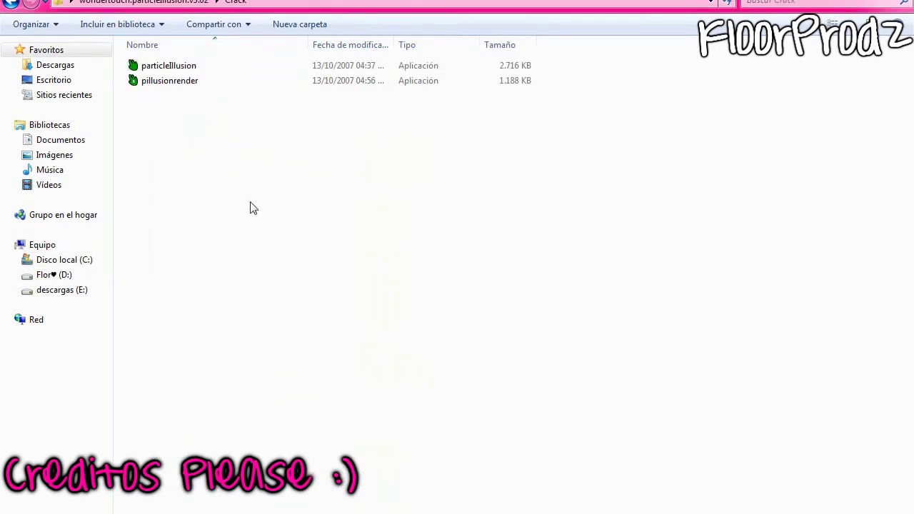
# Move particleIllusion and pillusionrender from the Crack folder into particleIllusion_3, replacing the existing files and granting administrator permission.
pyautogui.moveTo(251, 207); pyautogui.dragTo(188, 70)
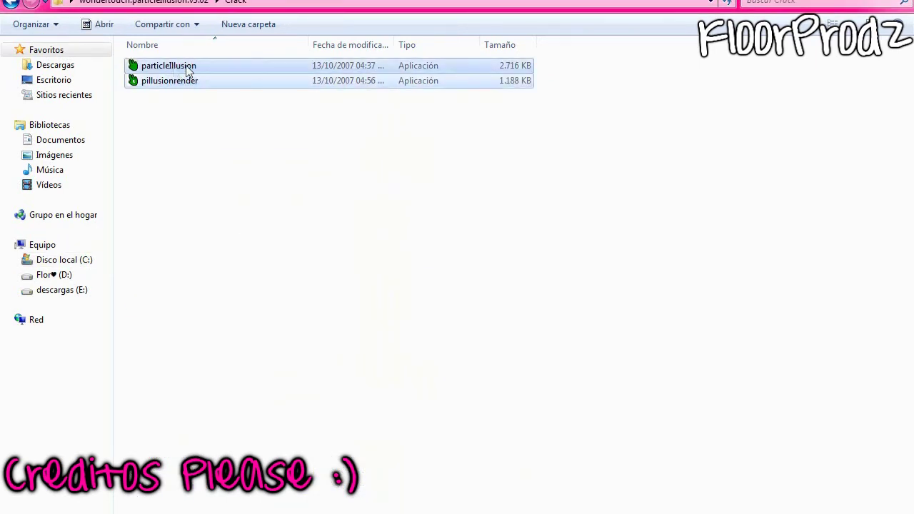
pyautogui.rightClick(188, 67)
pyautogui.click(236, 238)
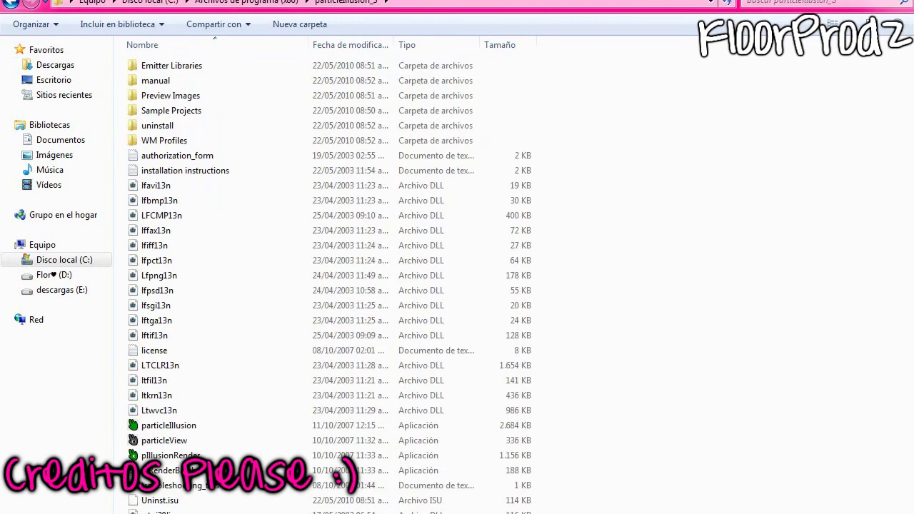
pyautogui.rightClick(305, 375)
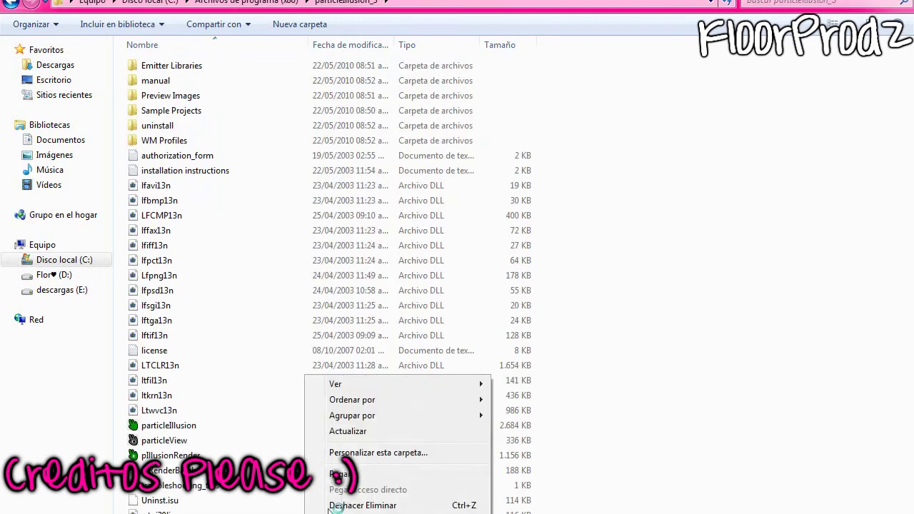
pyautogui.click(405, 471)
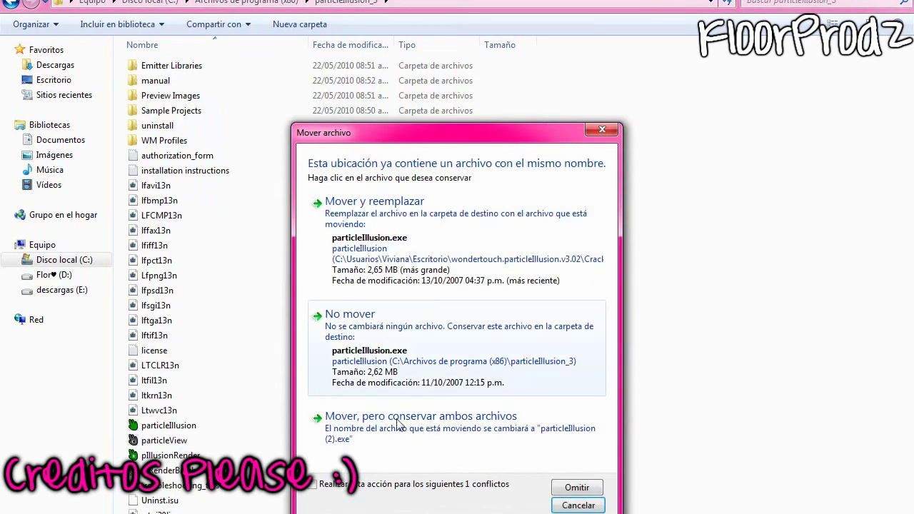
pyautogui.click(537, 222)
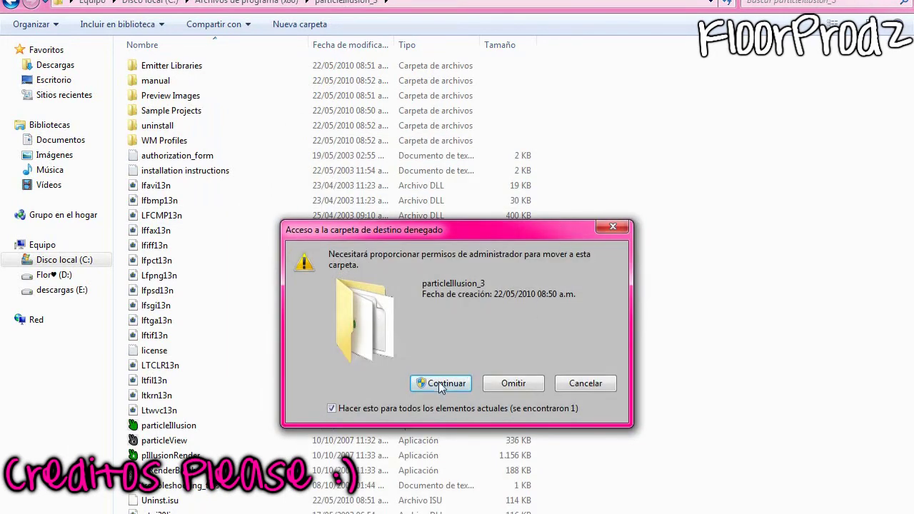
pyautogui.click(440, 384)
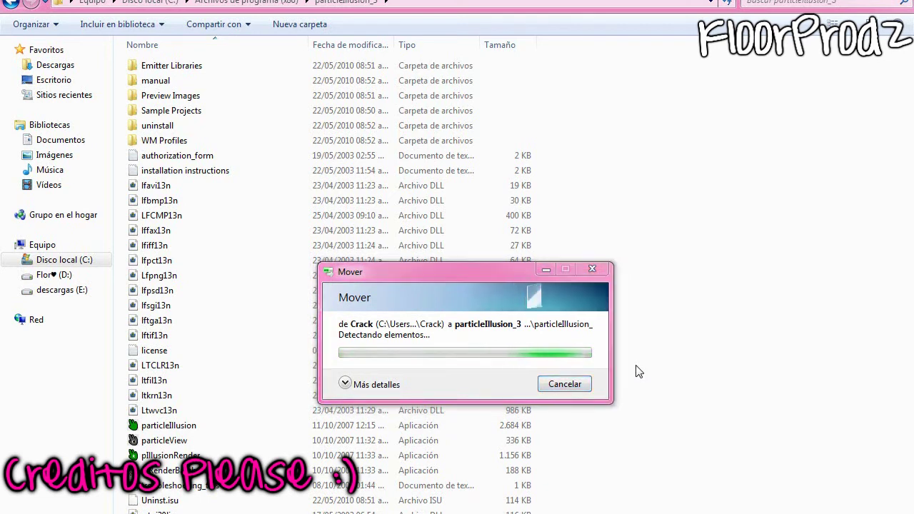
pyautogui.click(530, 351)
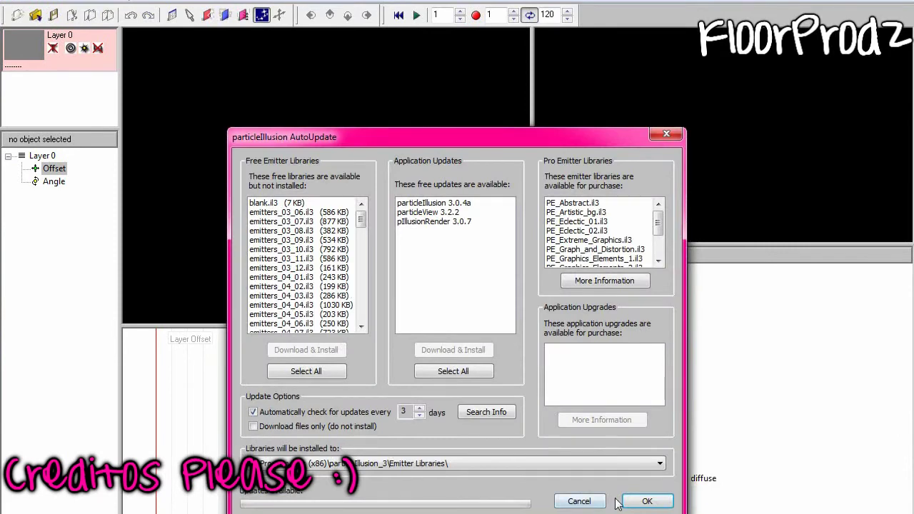
# Dismiss the particleIllusion startup dialogs, and select and preview the Windmill 4 emitter from Group 3 of the library.
pyautogui.click(632, 501)
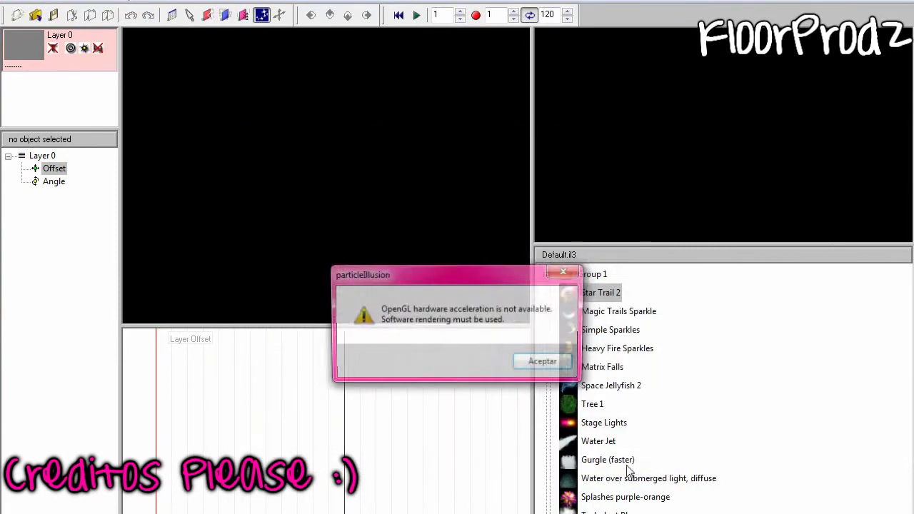
pyautogui.click(553, 366)
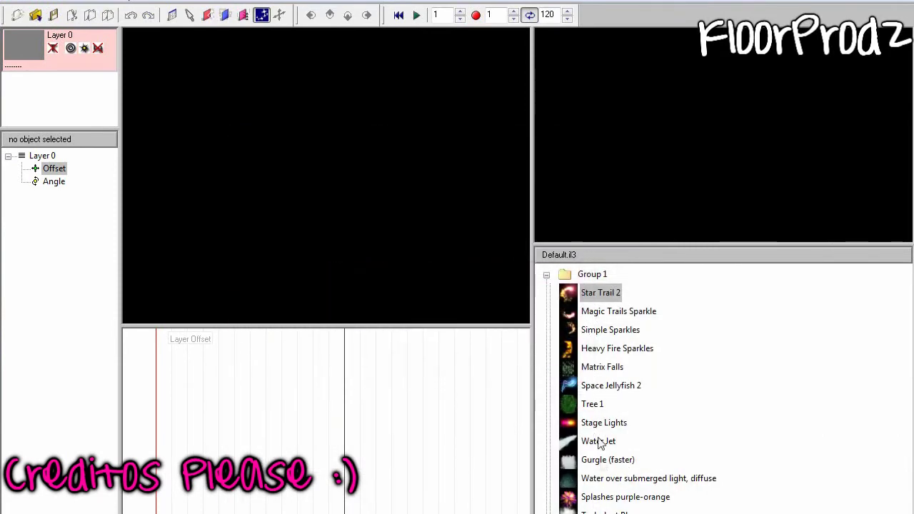
pyautogui.scroll(-4, 721, 386)
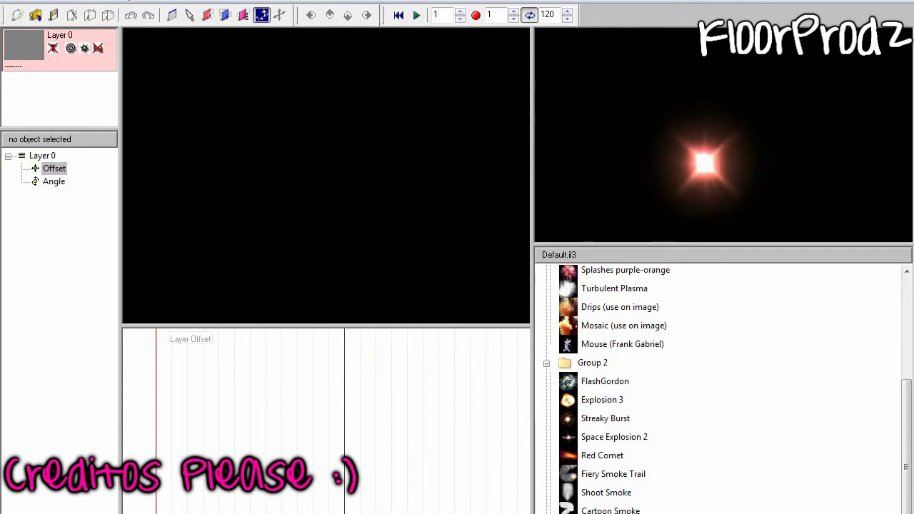
pyautogui.scroll(-3, 593, 429)
pyautogui.click(603, 405)
pyautogui.scroll(-1, 602, 404)
pyautogui.click(602, 422)
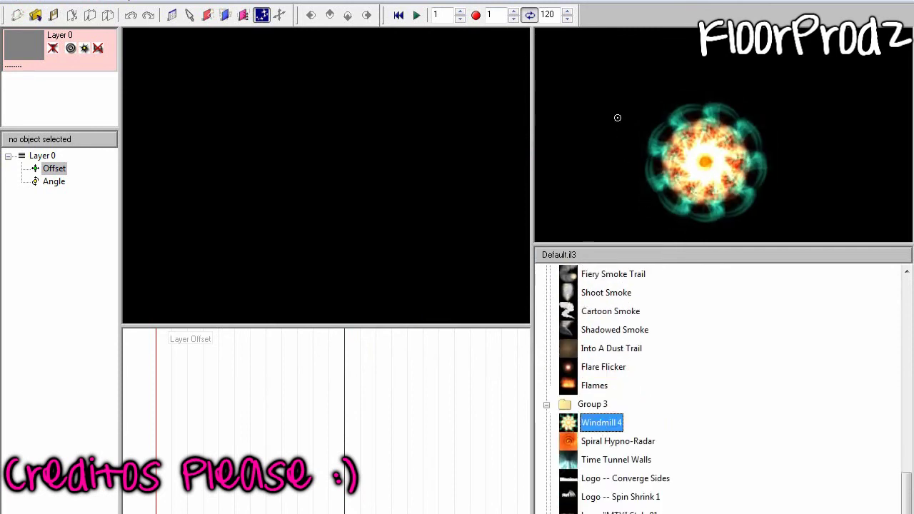
pyautogui.moveTo(768, 86); pyautogui.dragTo(721, 189)
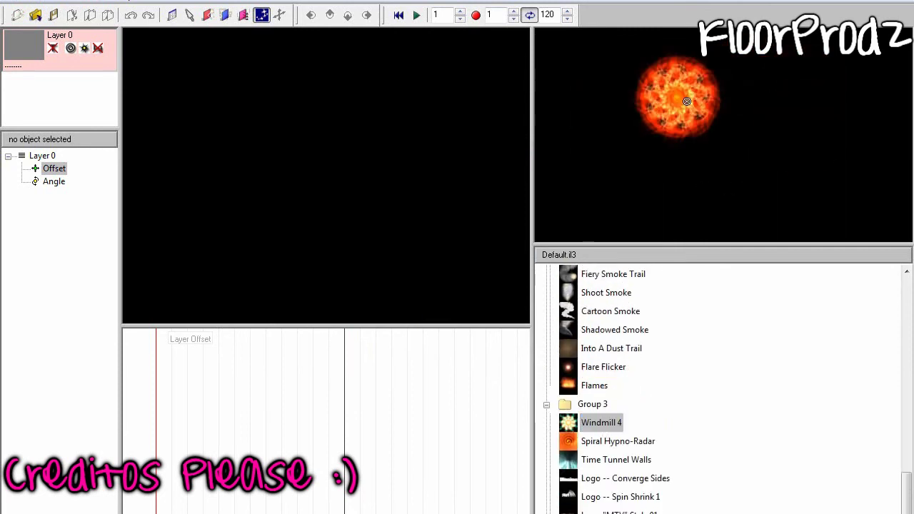
# Place six Windmill 4 emitters in a rough ring on the Layer 0 stage.
pyautogui.click(222, 165)
pyautogui.click(224, 203)
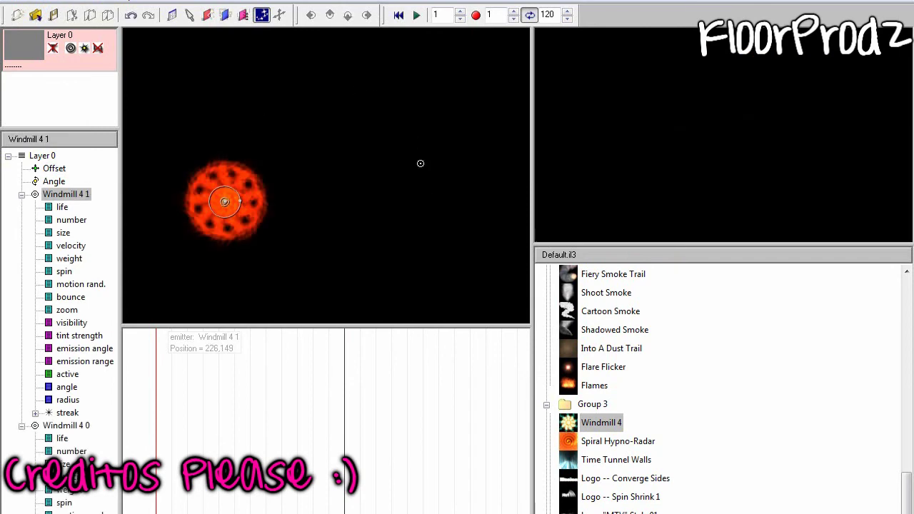
pyautogui.hotkey('ctrl', 'v')
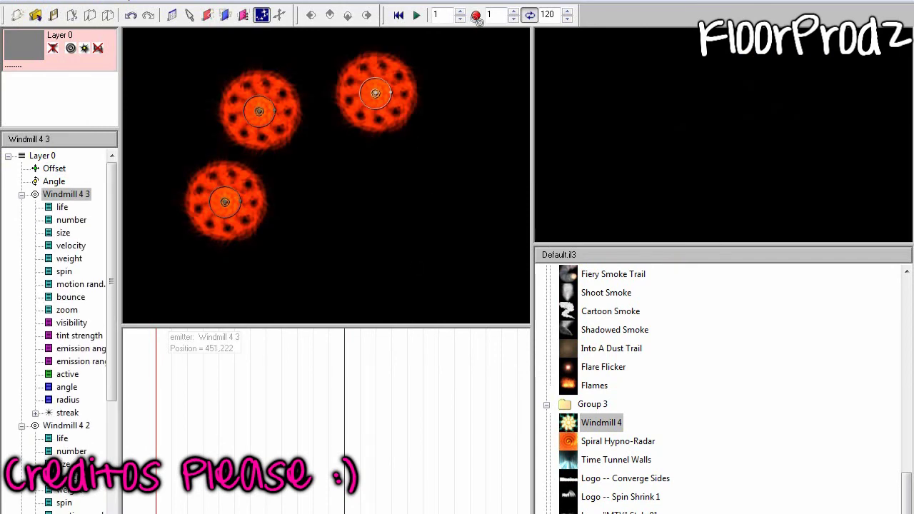
pyautogui.hotkey('ctrl', 'v')
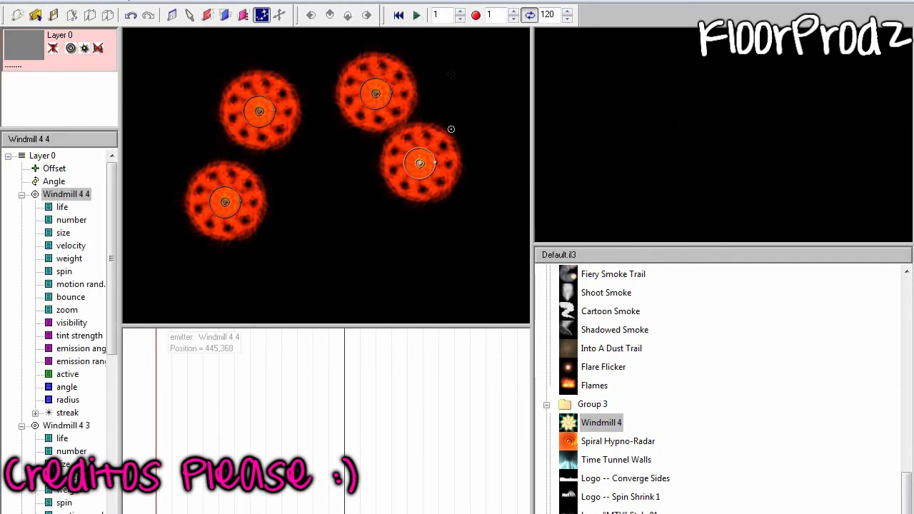
pyautogui.click(416, 267)
pyautogui.click(360, 287)
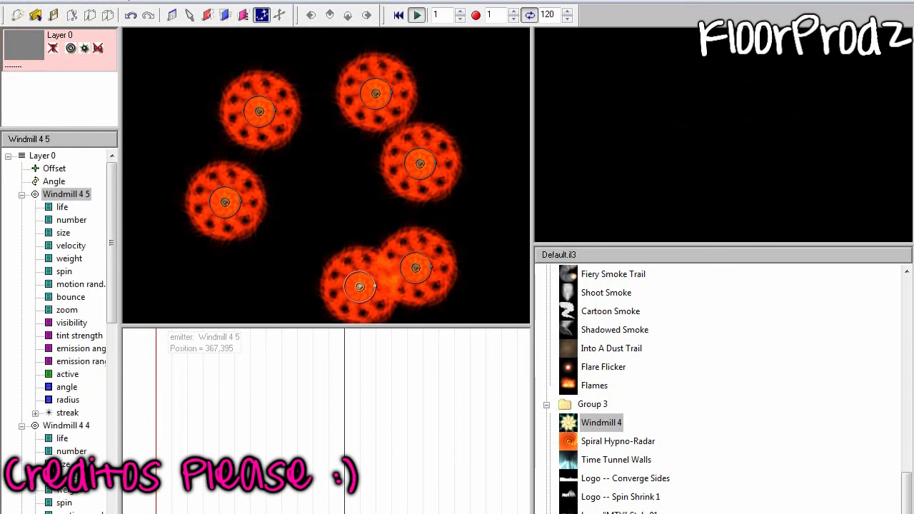